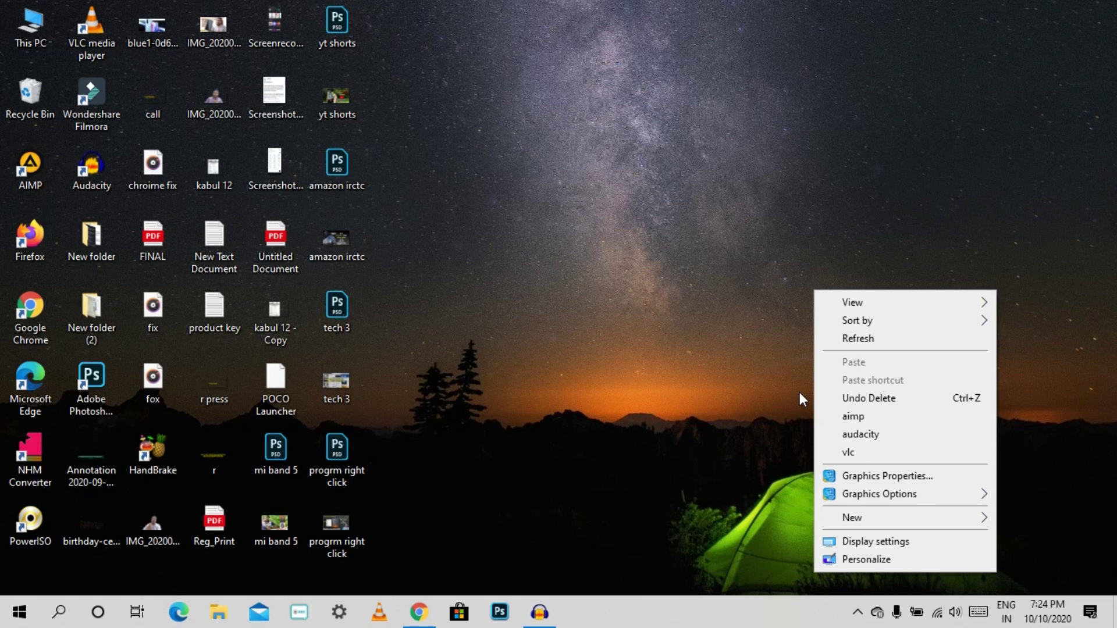
# - Look over the entries in the desktop's context menu
pyautogui.click(769, 386)
pyautogui.rightClick(686, 198)
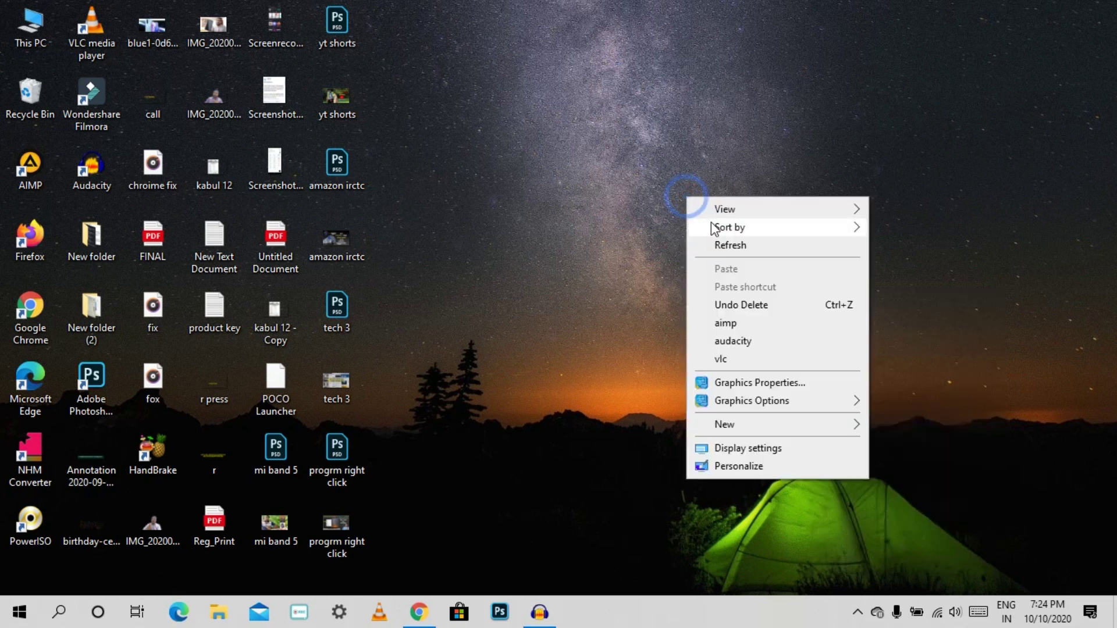
pyautogui.click(654, 298)
# - Launch the Registry Editor by running regedit and expand the HKEY_CLASSES_ROOT hive
pyautogui.press('super+r')
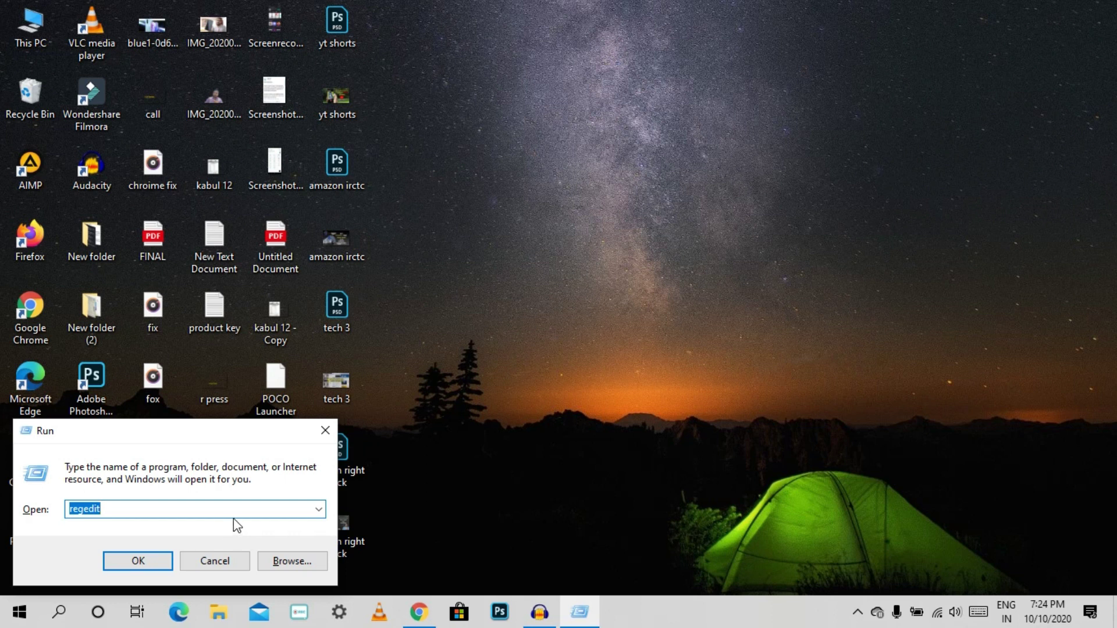
pyautogui.click(160, 560)
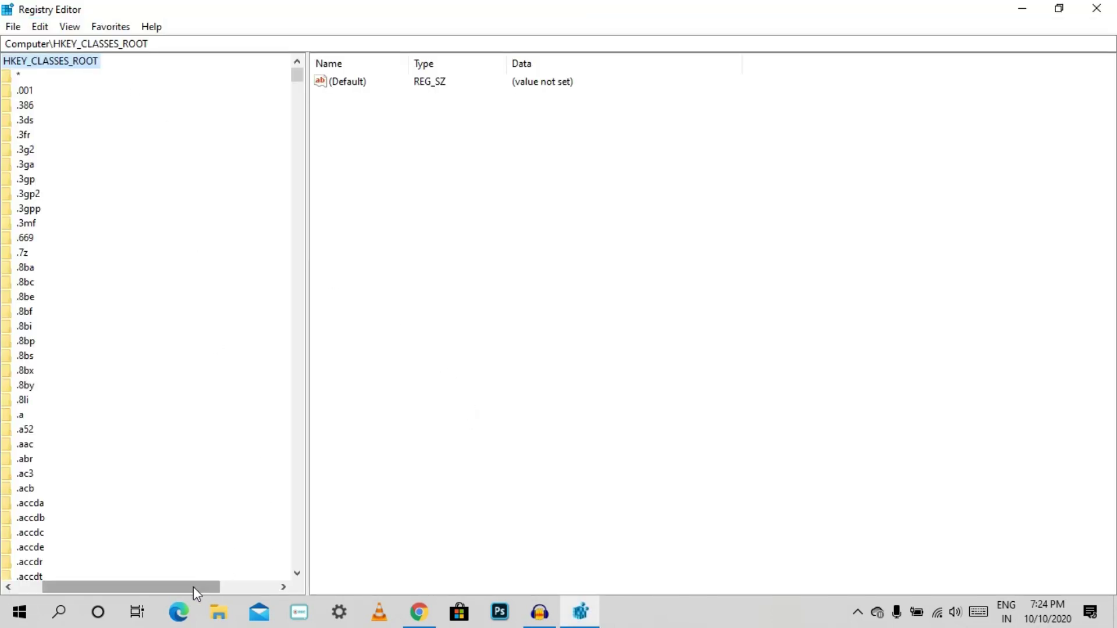
pyautogui.moveTo(193, 586); pyautogui.dragTo(115, 580)
pyautogui.click(22, 62)
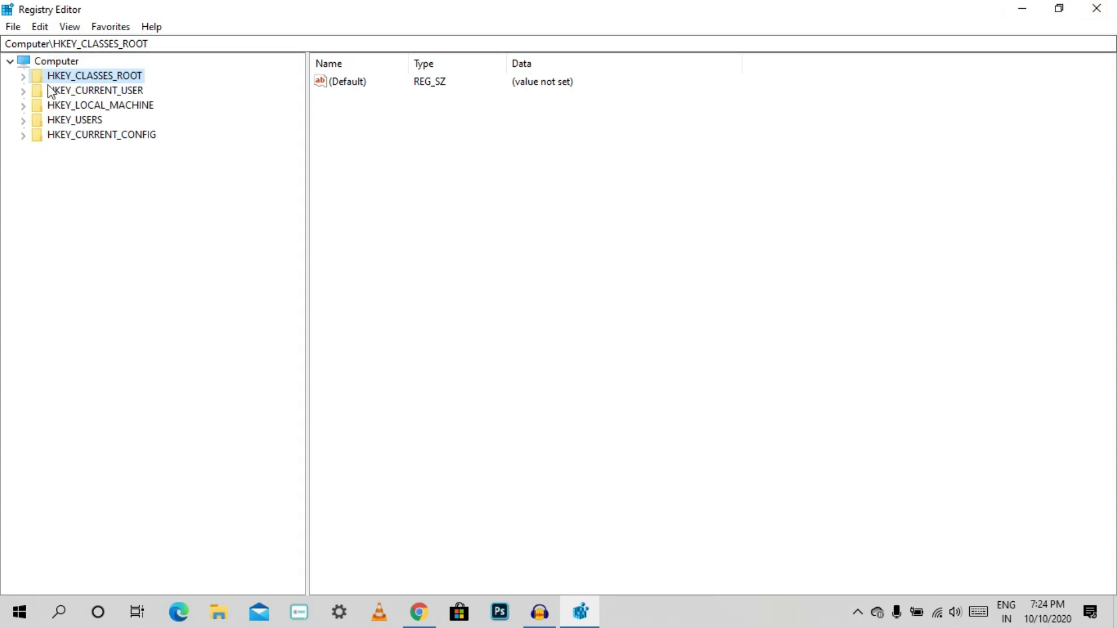
pyautogui.click(23, 76)
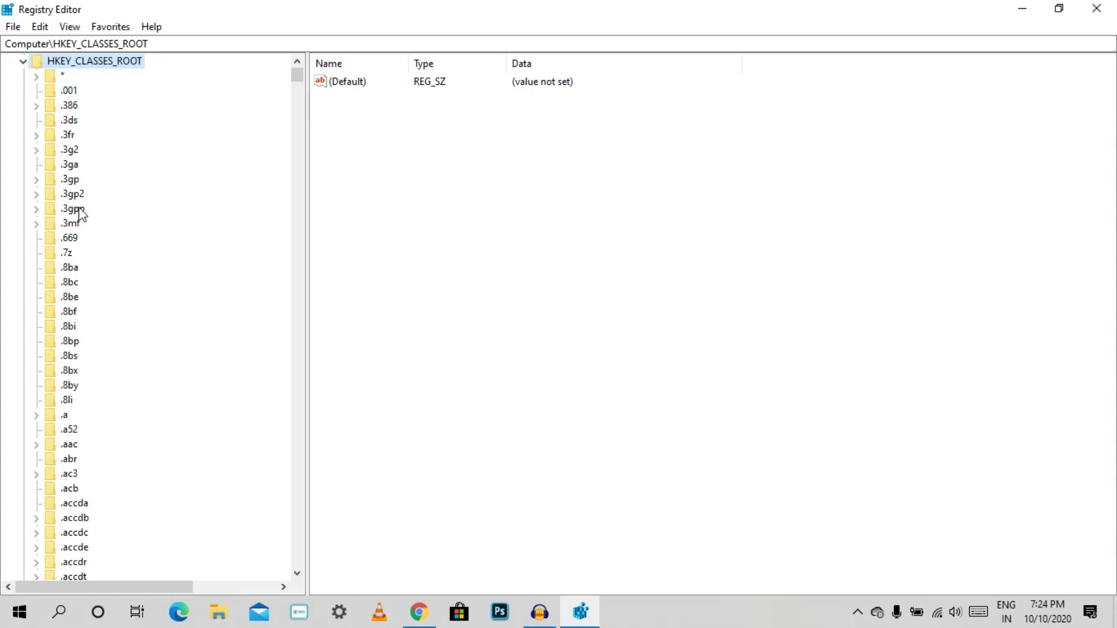
# - Find the Directory key under HKEY_CLASSES_ROOT, select it and expand it
pyautogui.scroll(-20, 116, 213)
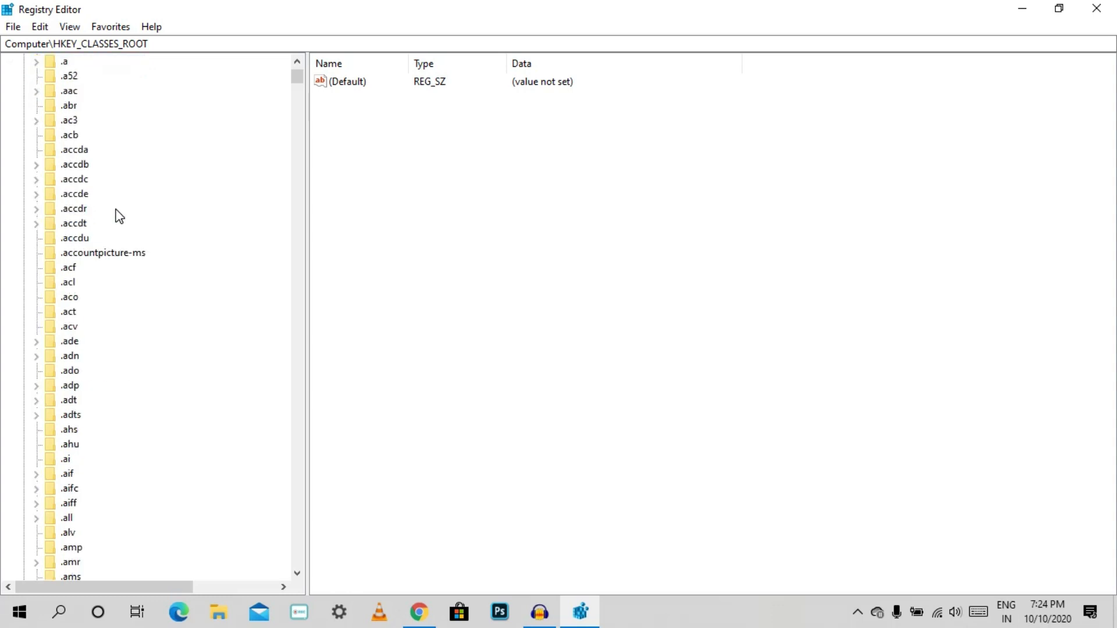
pyautogui.write('dao')
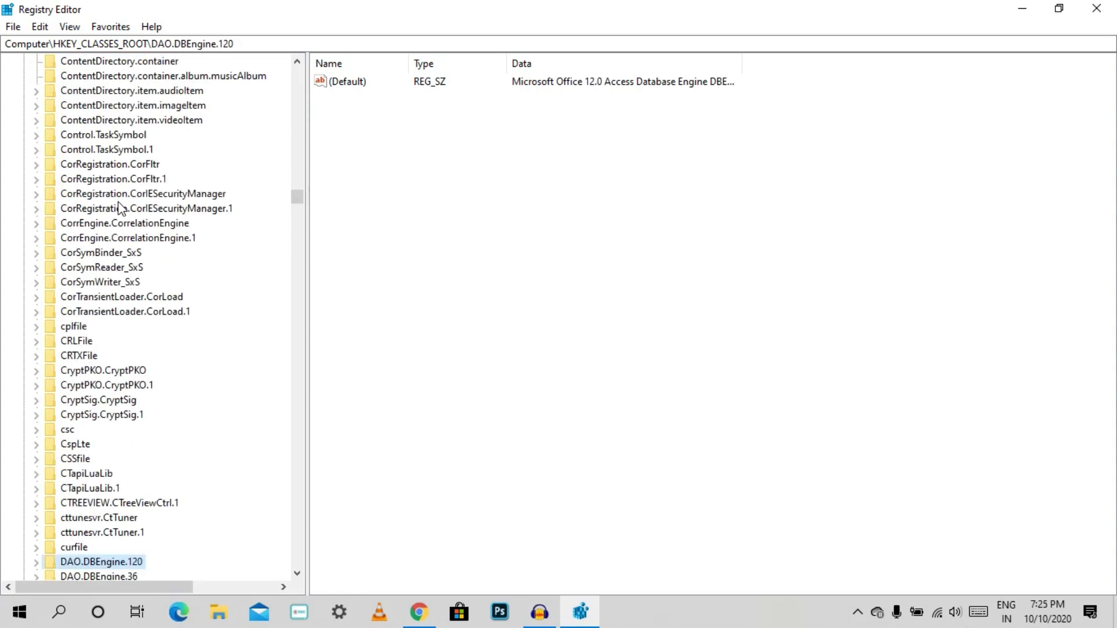
pyautogui.scroll(-12, 119, 207)
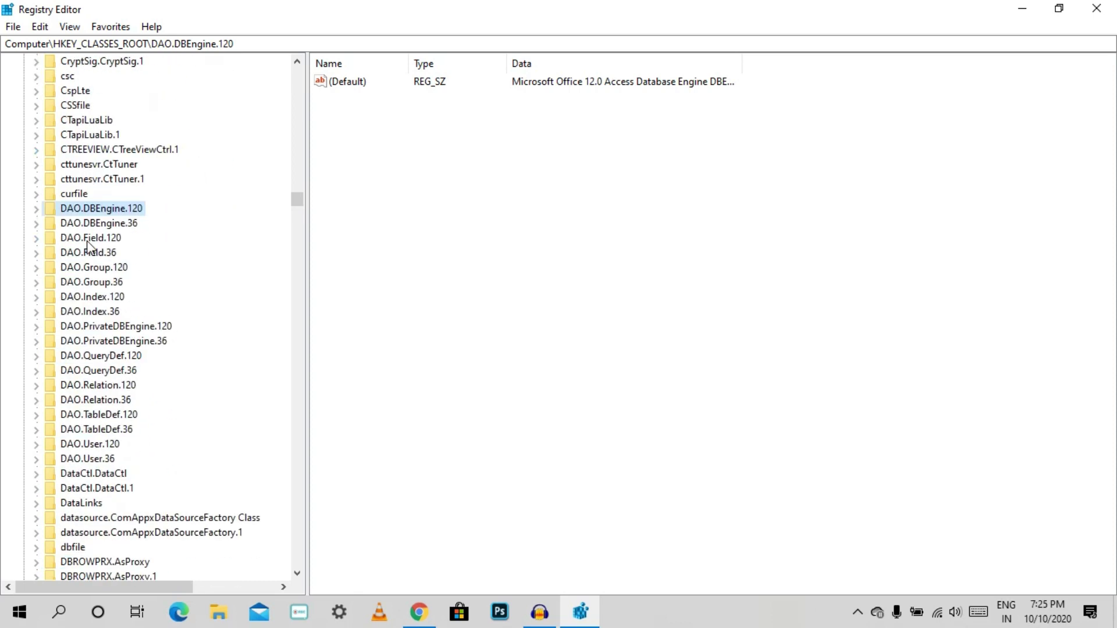
pyautogui.scroll(-15, 99, 237)
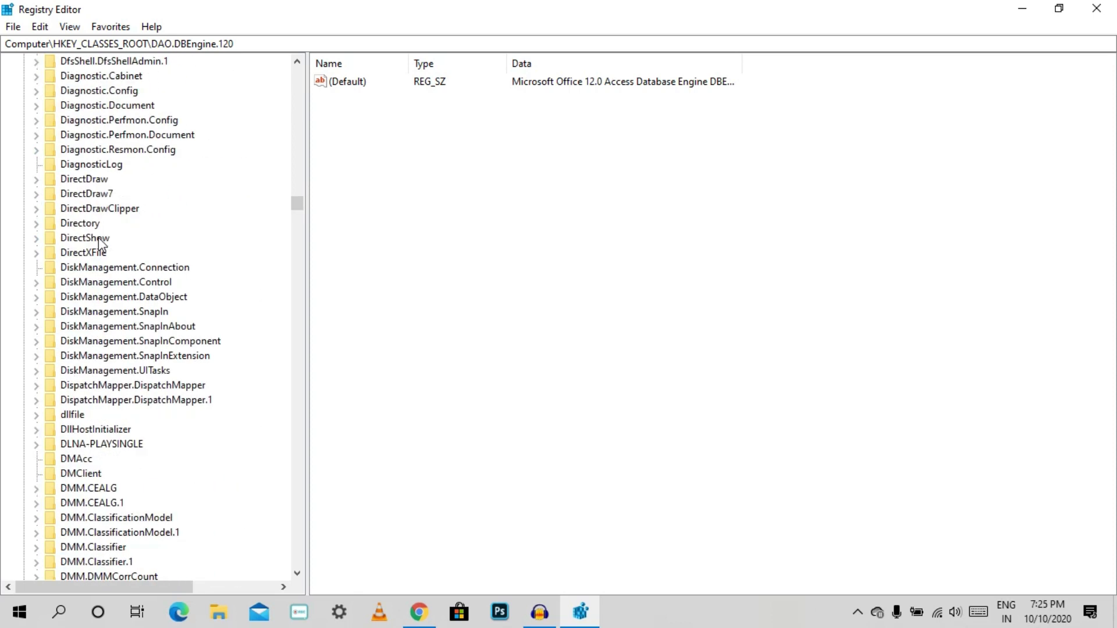
pyautogui.click(88, 224)
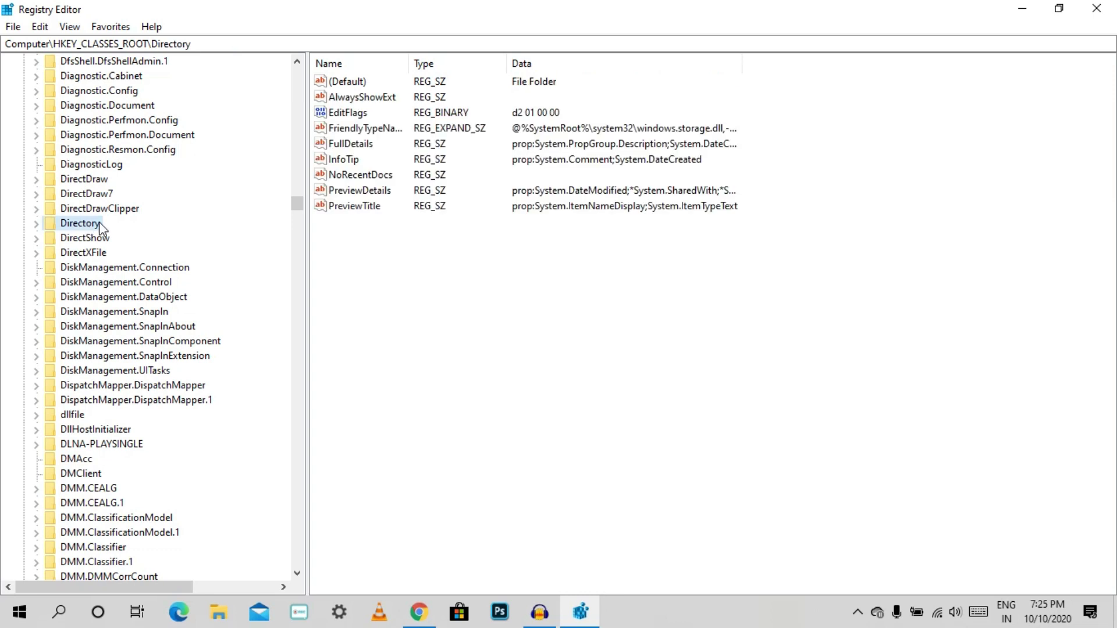
pyautogui.click(37, 223)
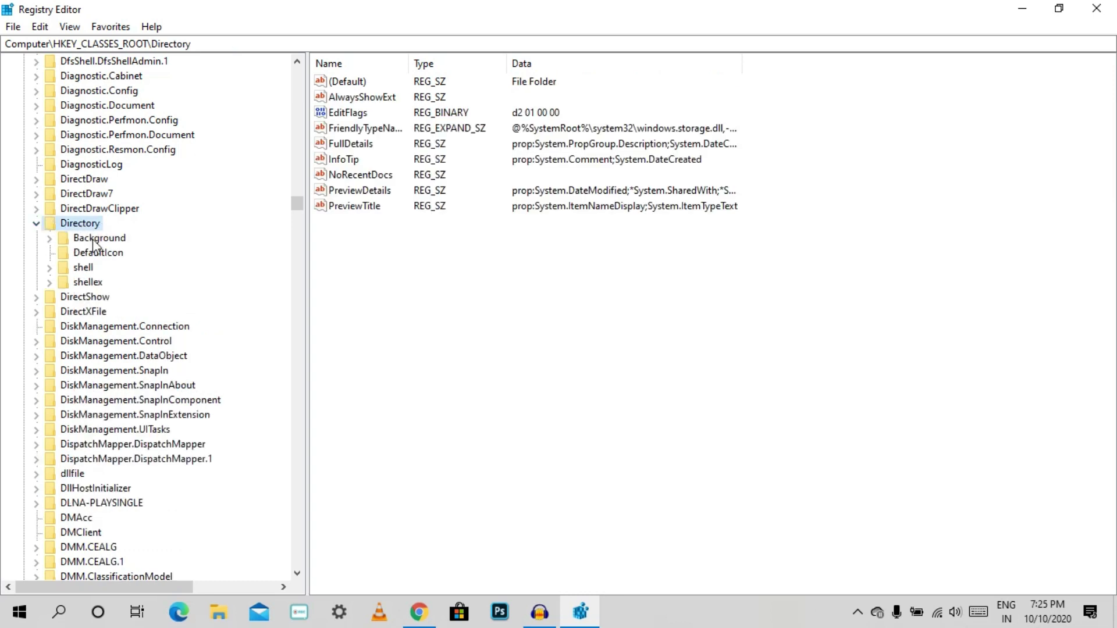
# - Expand the Background key under Directory and then its shell subkey
pyautogui.click(50, 238)
pyautogui.click(73, 238)
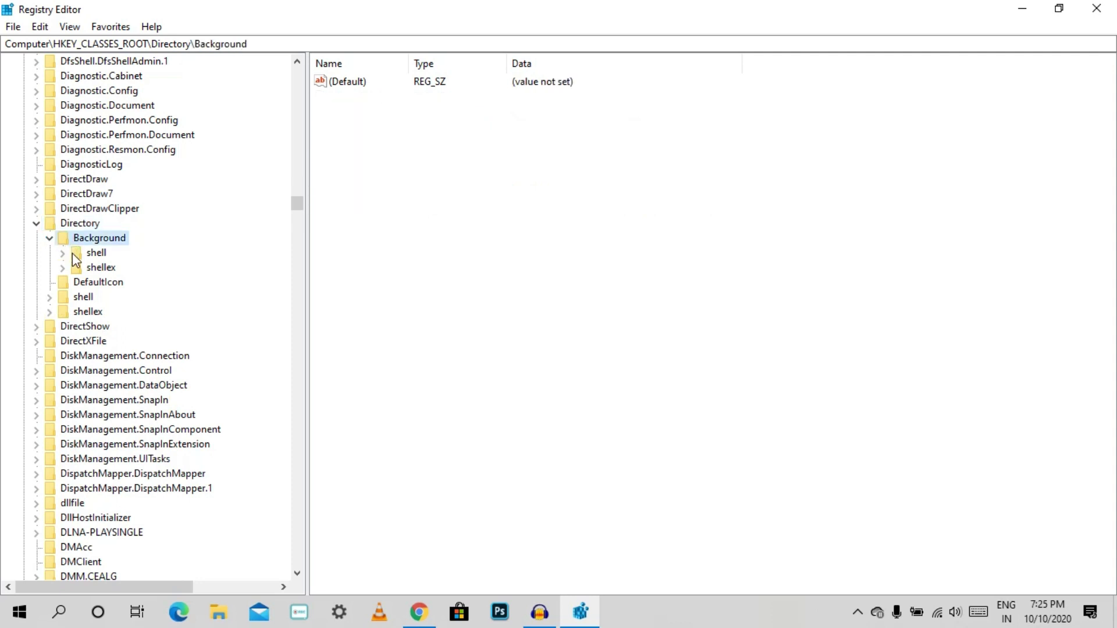
pyautogui.click(72, 253)
pyautogui.click(63, 253)
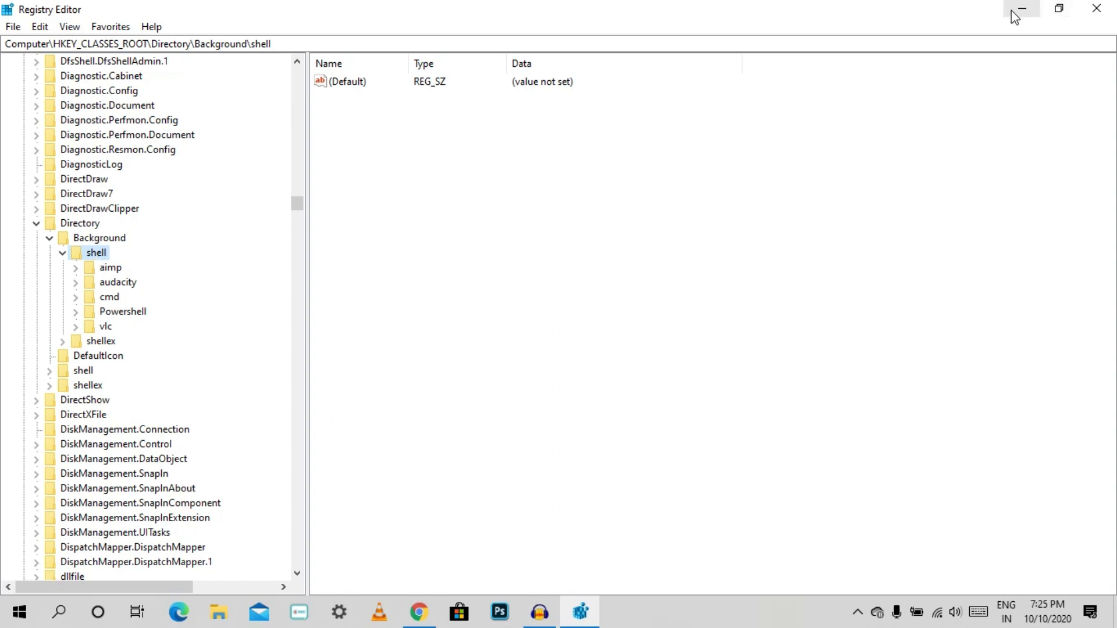
# - Create a new key named poweriso under Directory\Background\shell
pyautogui.rightClick(104, 261)
pyautogui.moveTo(130, 284)
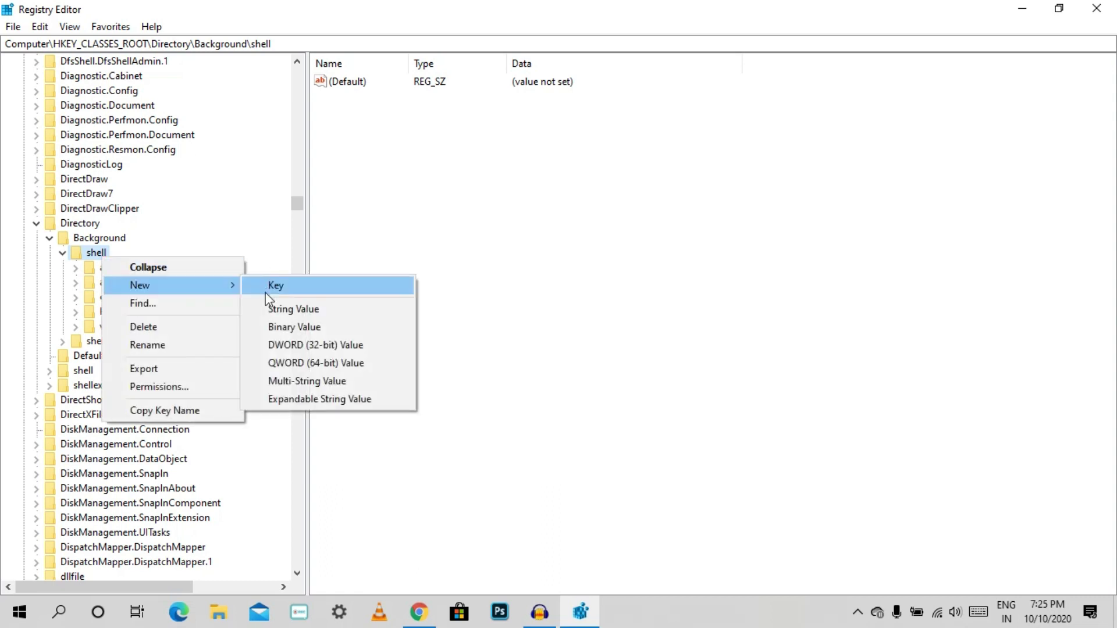
pyautogui.click(278, 285)
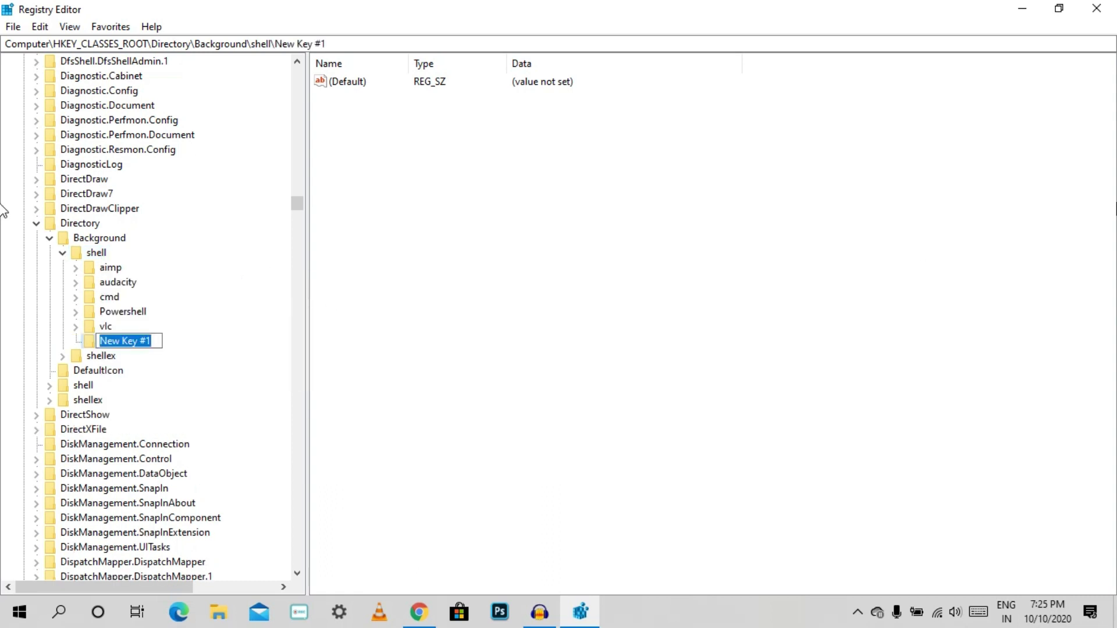
pyautogui.write('p')
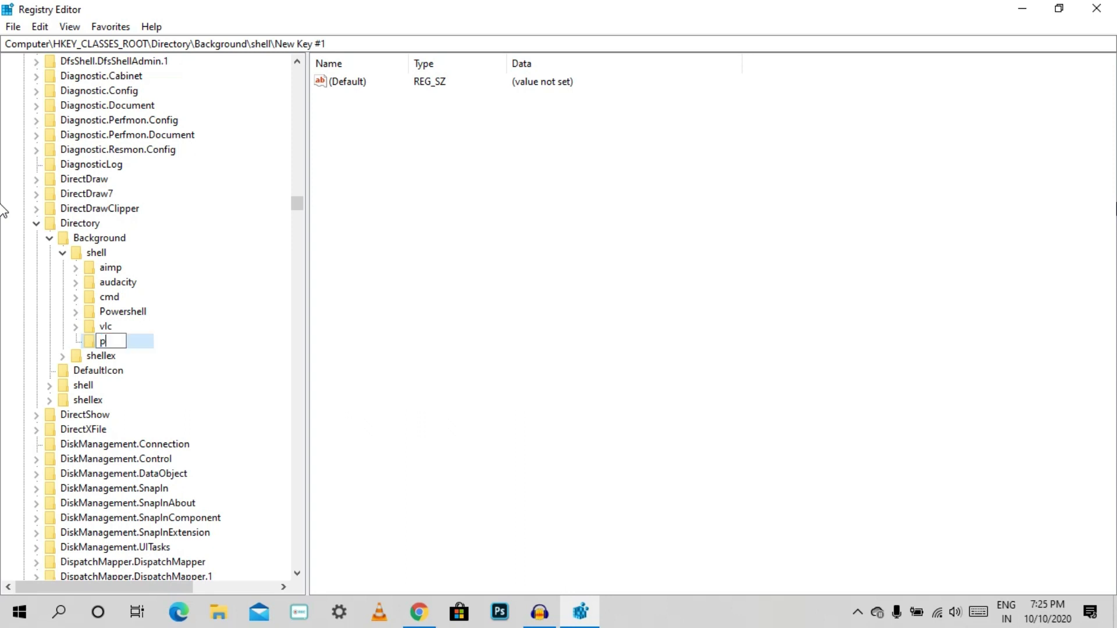
pyautogui.write('oweriso')
pyautogui.press('Return')
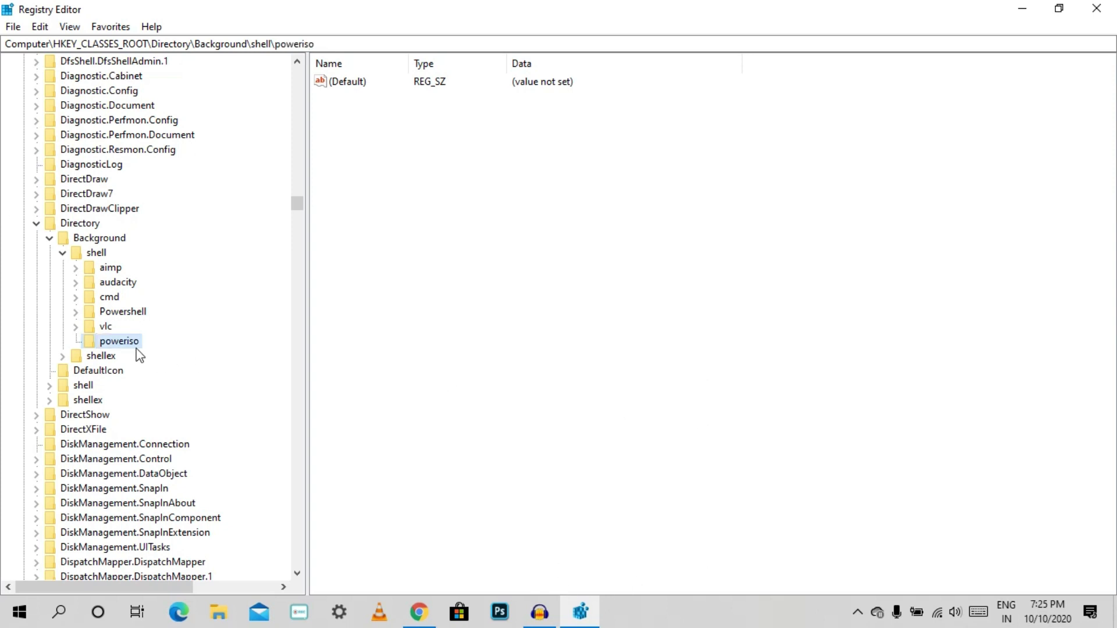
# - Create a subkey named command inside the poweriso key
pyautogui.rightClick(137, 352)
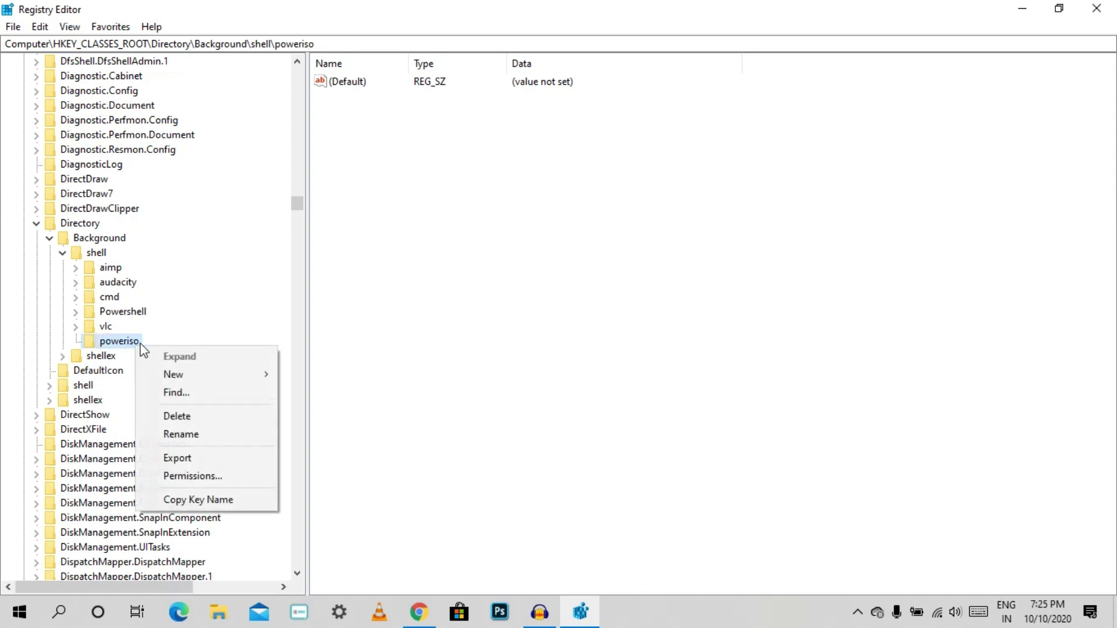
pyautogui.moveTo(249, 374)
pyautogui.click(307, 374)
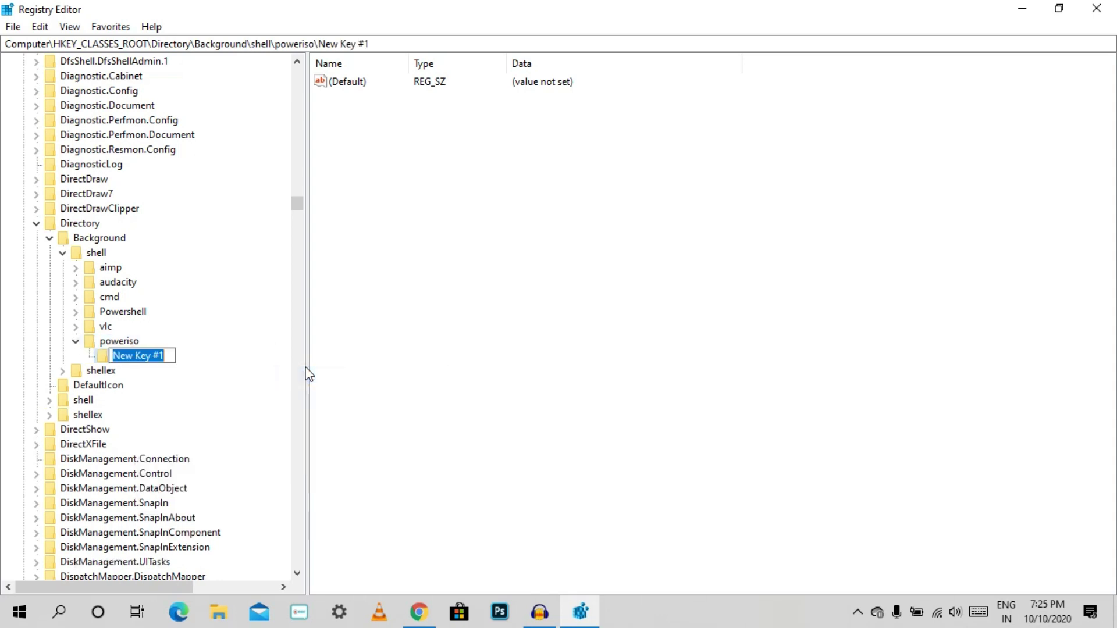
pyautogui.write('co')
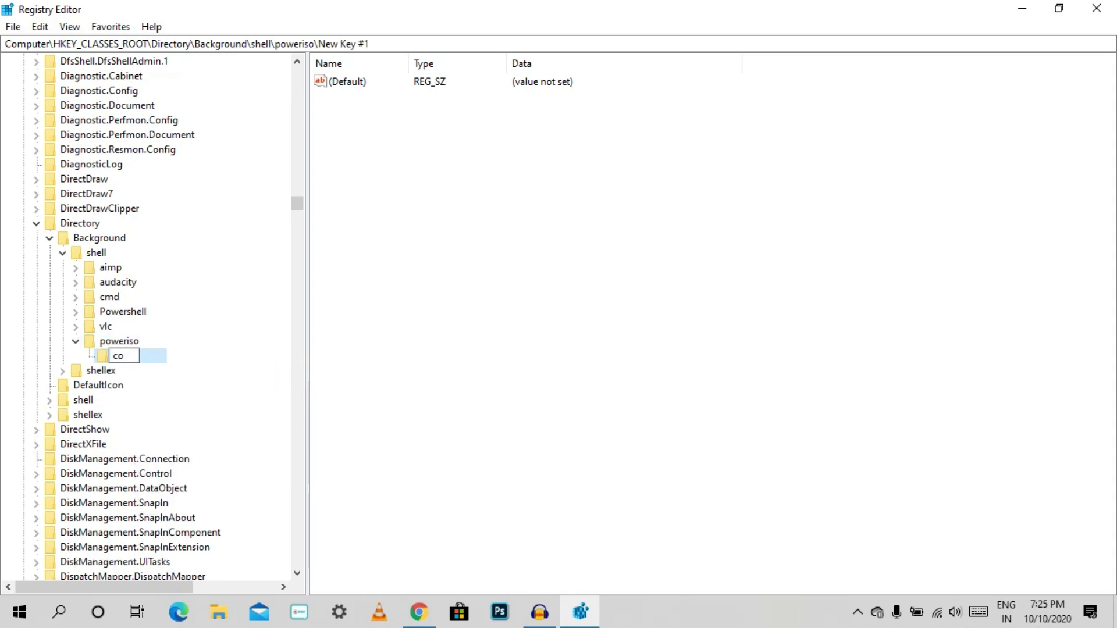
pyautogui.write('mmand')
pyautogui.press('Return')
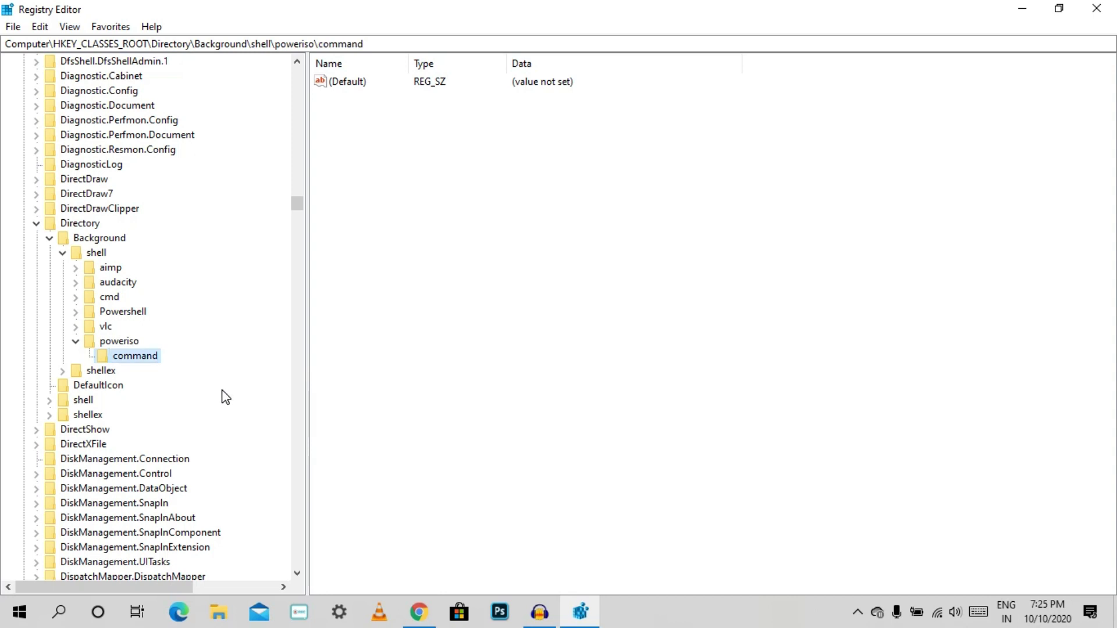
# - Minimize the Registry Editor and open the file location of the PowerISO desktop shortcut
pyautogui.click(1023, 19)
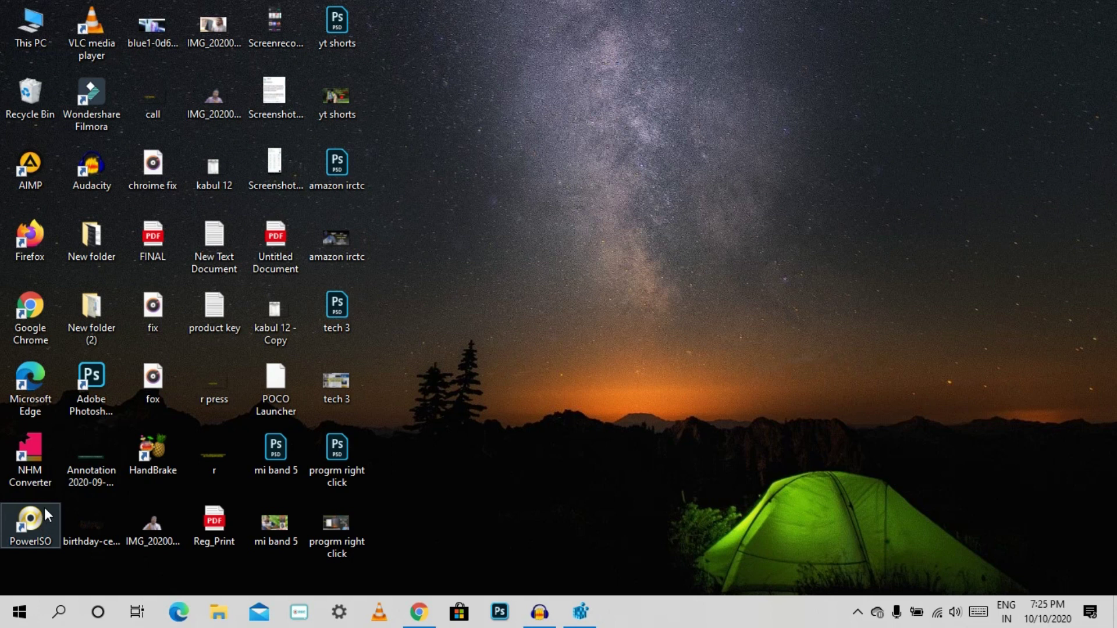
pyautogui.rightClick(37, 522)
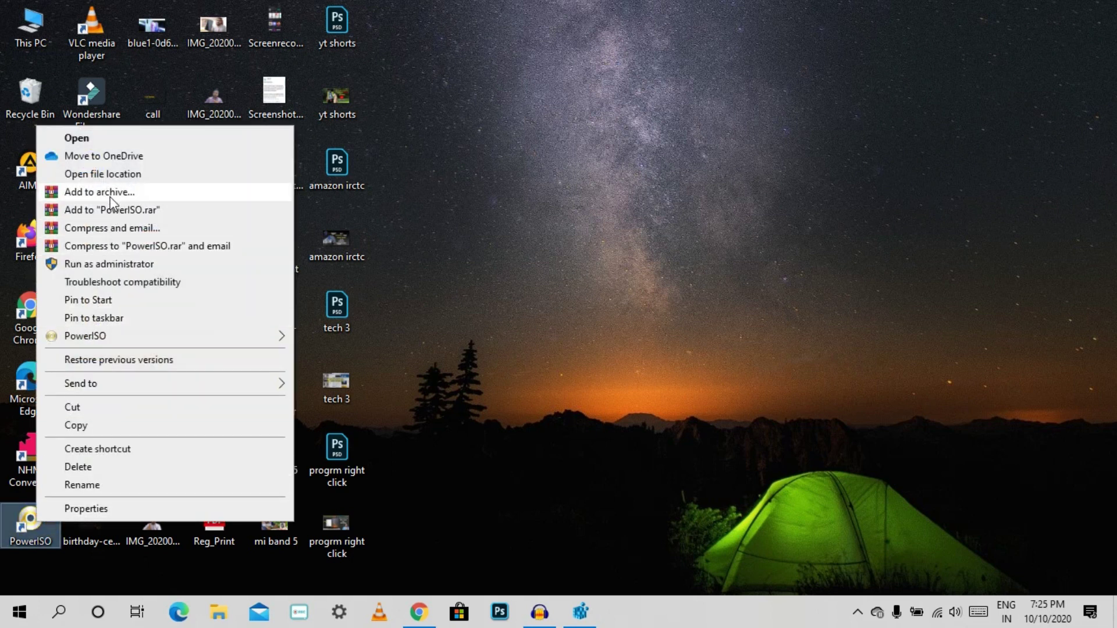
pyautogui.click(114, 174)
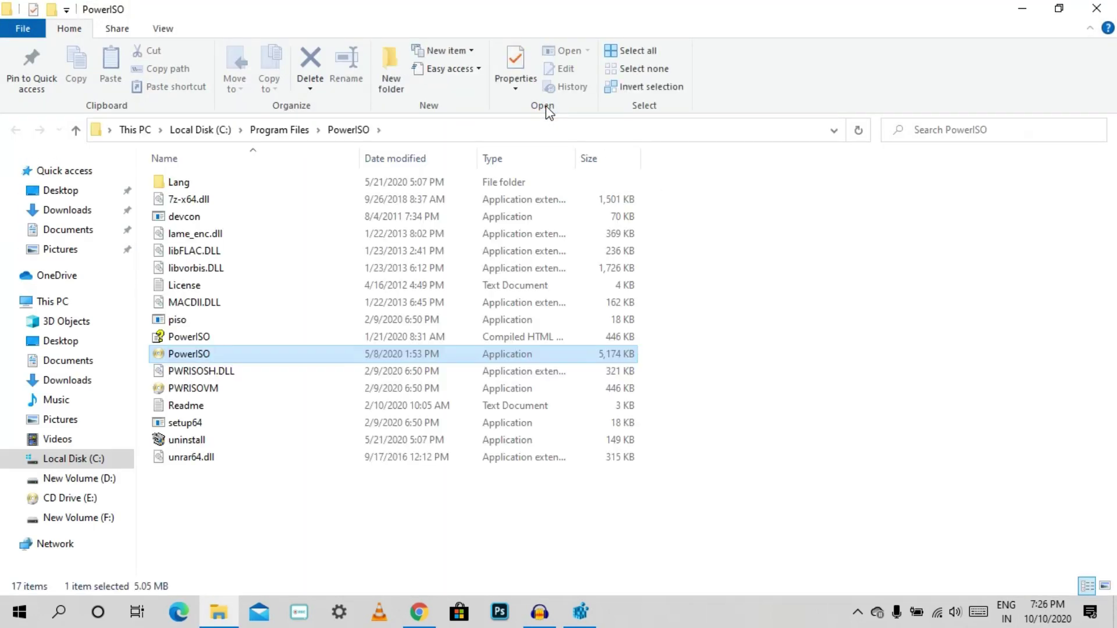
# - Copy the location path C:\Program Files\PowerISO from the PowerISO application's properties, then close the properties and the folder window
pyautogui.rightClick(389, 355)
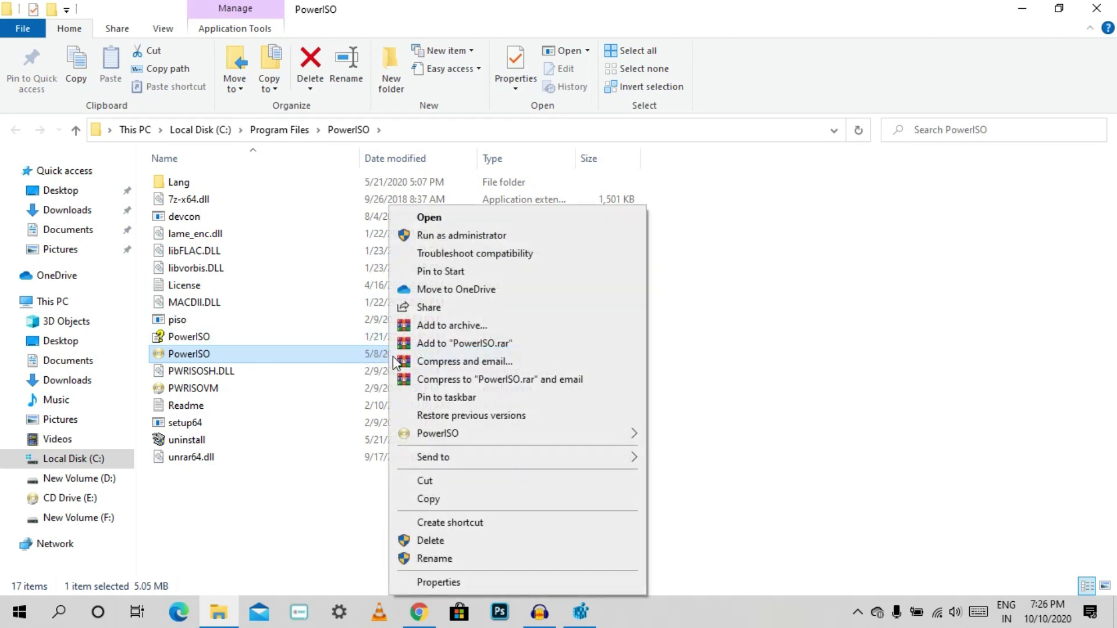
pyautogui.click(428, 582)
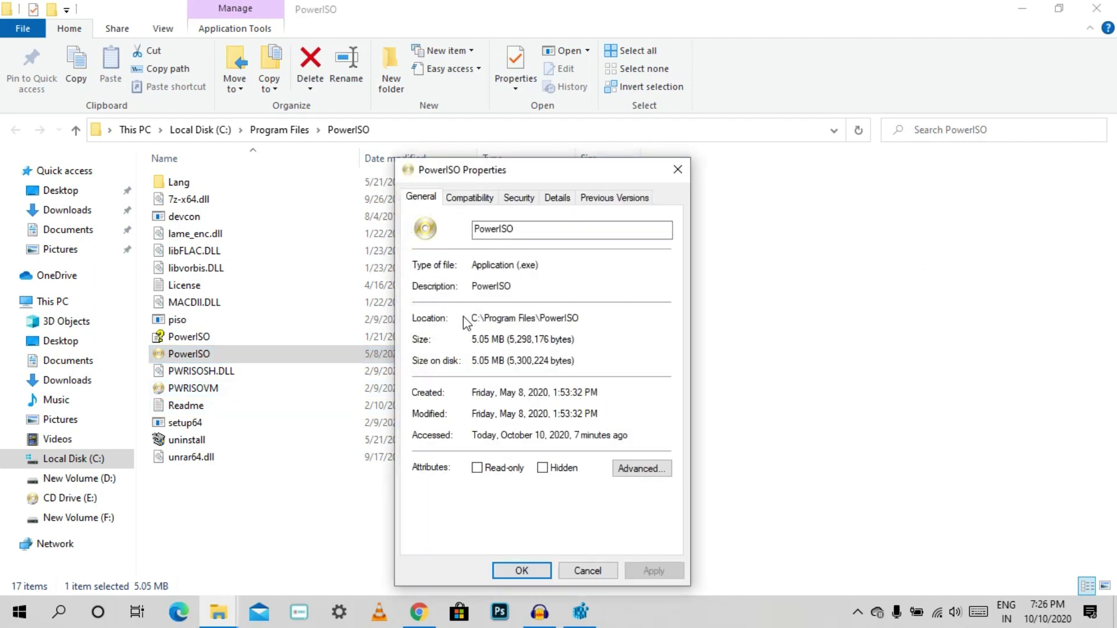
pyautogui.moveTo(582, 318); pyautogui.dragTo(473, 318)
pyautogui.rightClick(478, 318)
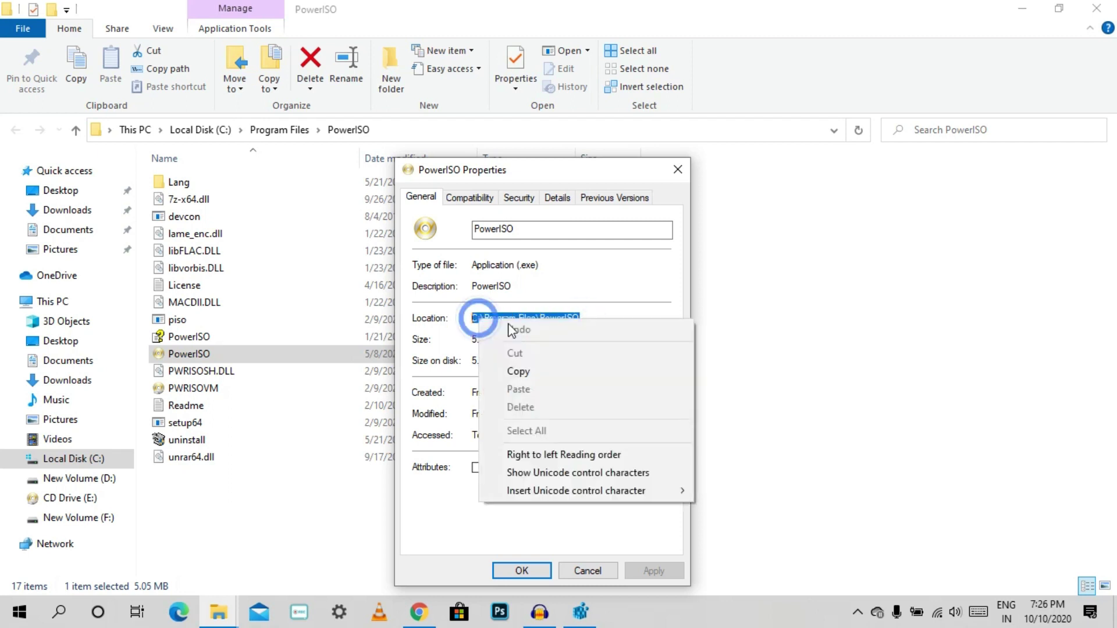
pyautogui.click(518, 371)
pyautogui.click(517, 570)
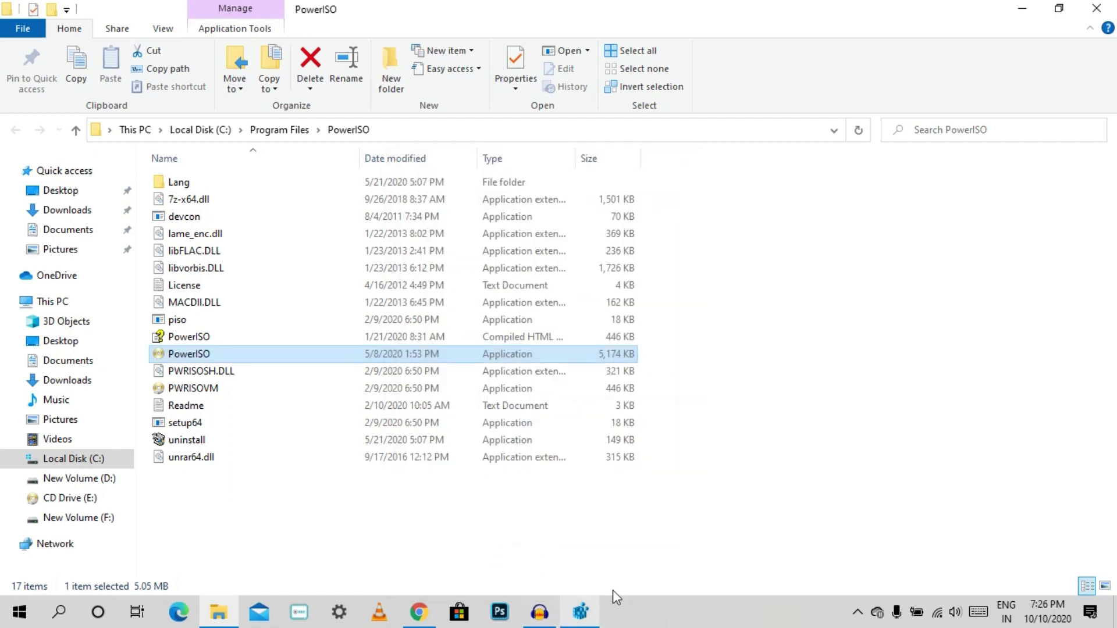
pyautogui.click(1097, 8)
# - Back in the Registry Editor, set the command key's (Default) value to C:\Program Files\PowerISO\poweriso.exe and minimize the window
pyautogui.click(581, 611)
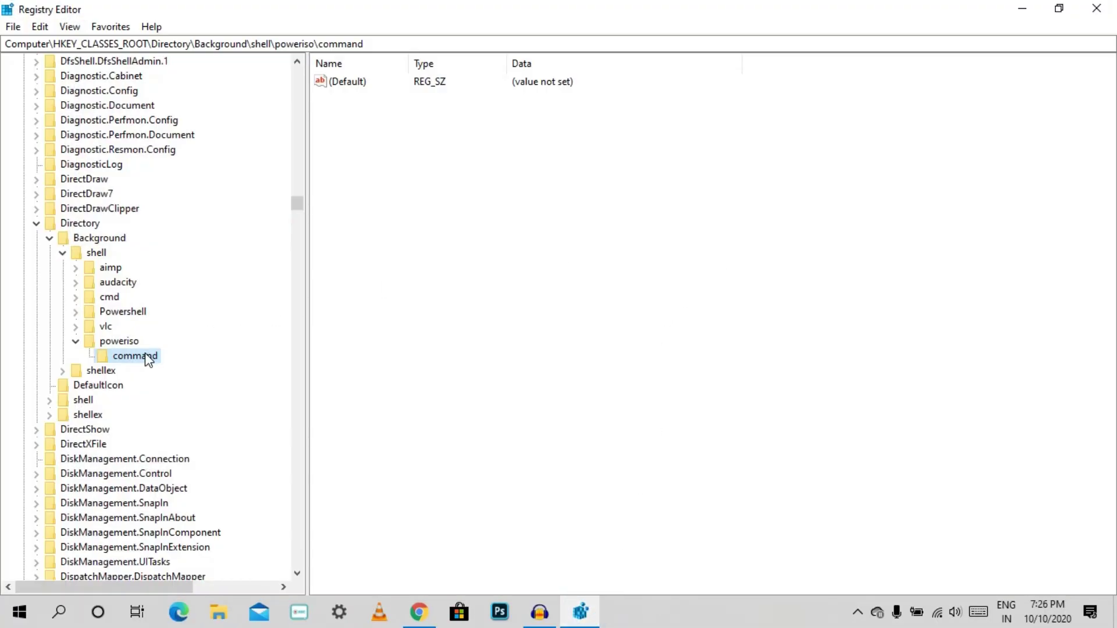
pyautogui.click(352, 84)
pyautogui.doubleClick(351, 85)
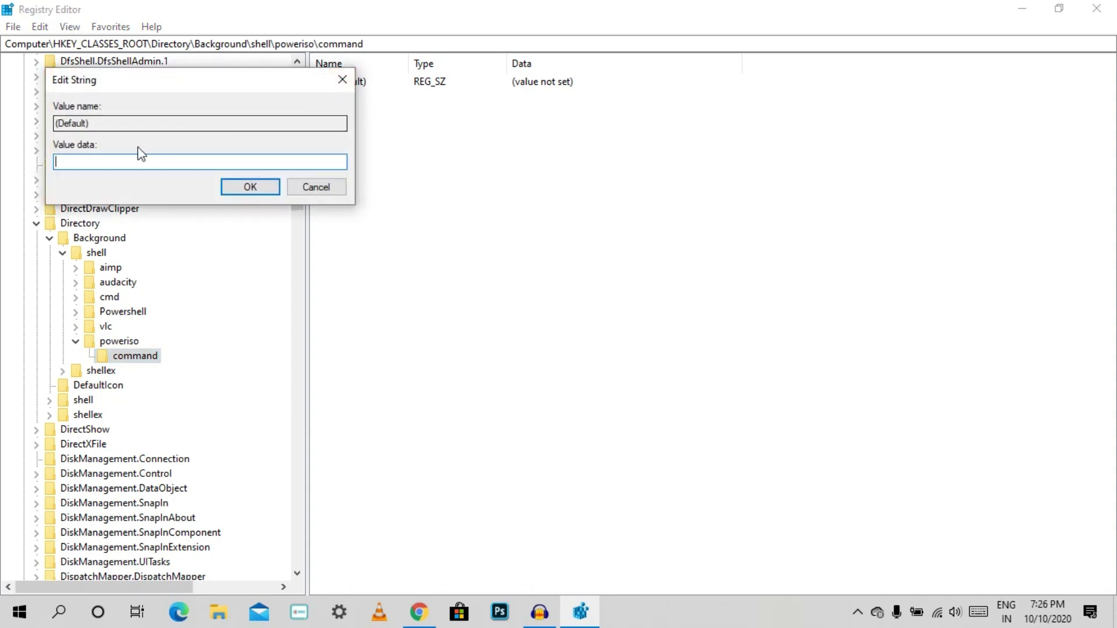
pyautogui.rightClick(161, 162)
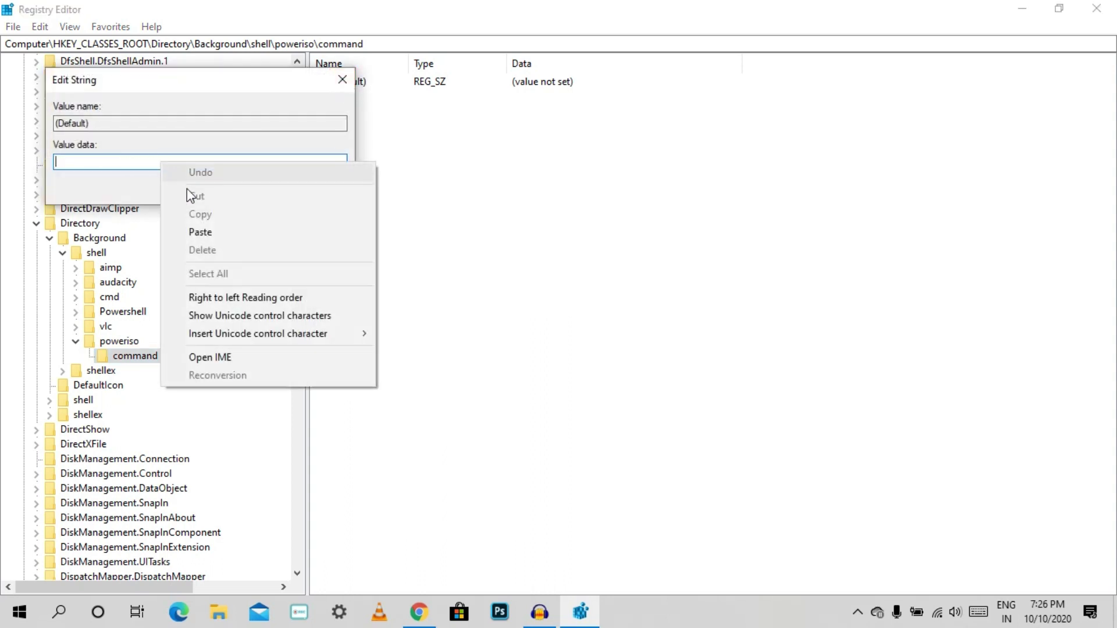
pyautogui.click(204, 231)
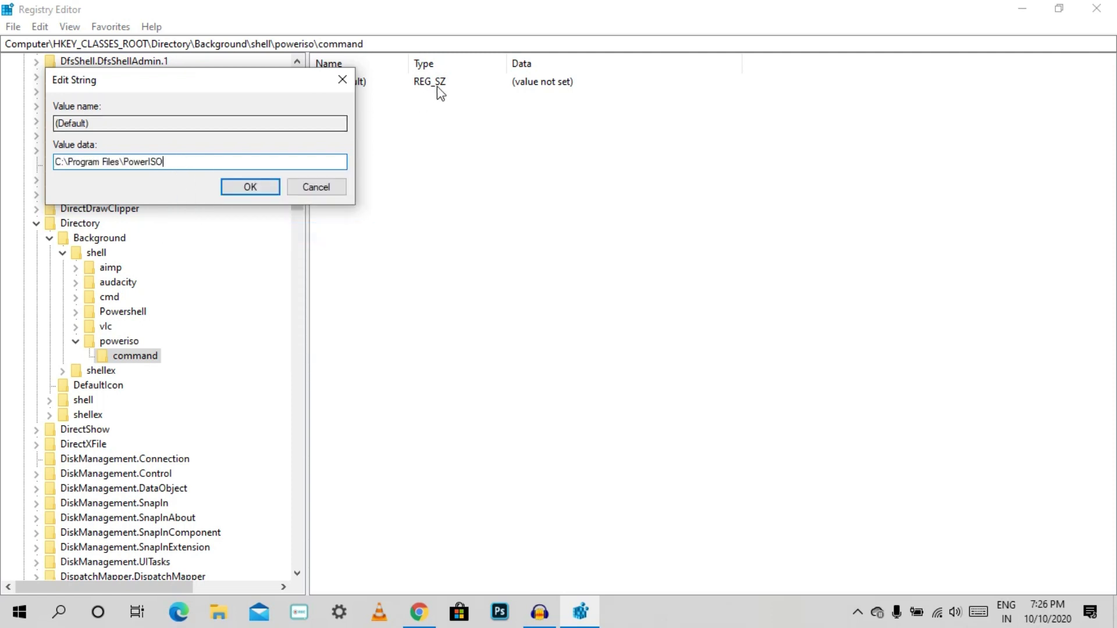
pyautogui.write('\\')
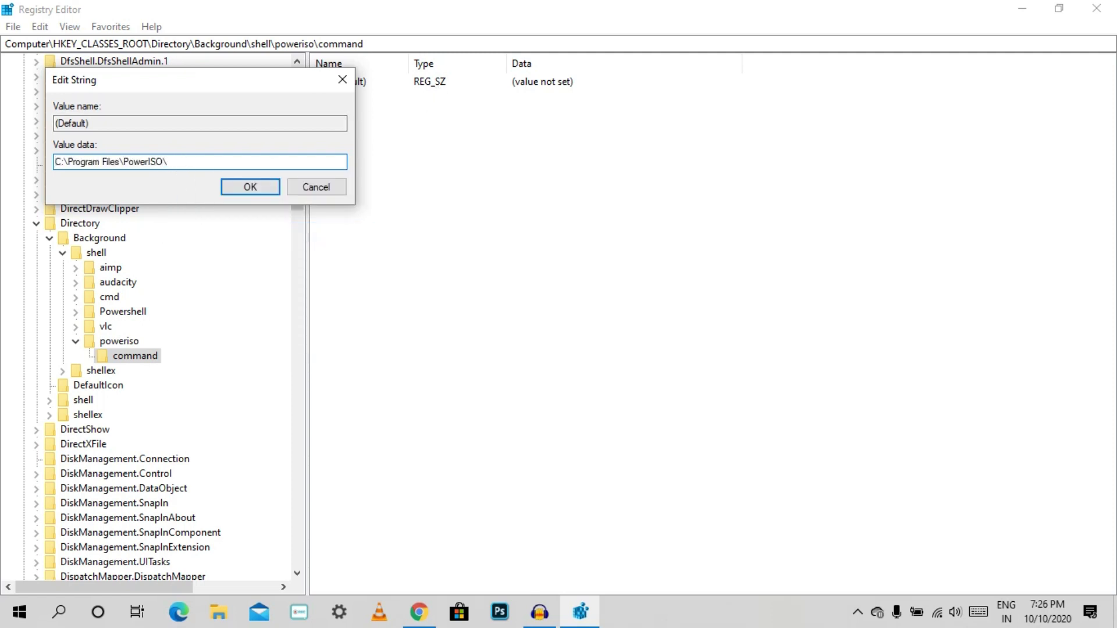
pyautogui.write('po')
pyautogui.write('eris')
pyautogui.write('o')
pyautogui.write('.exe')
pyautogui.write('w')
pyautogui.click(255, 189)
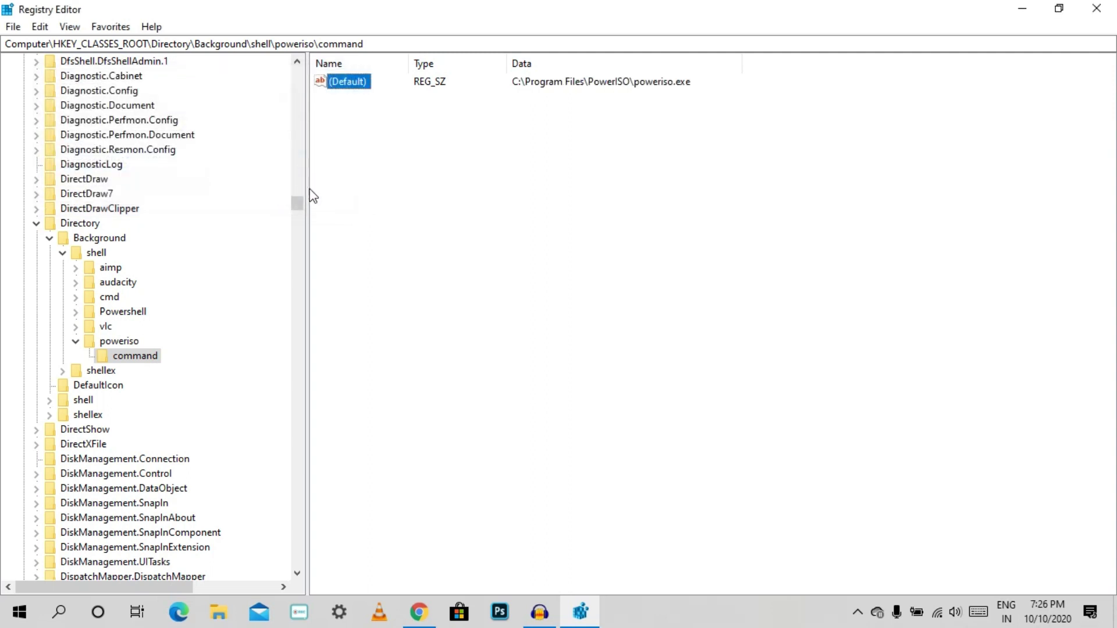
pyautogui.click(1025, 10)
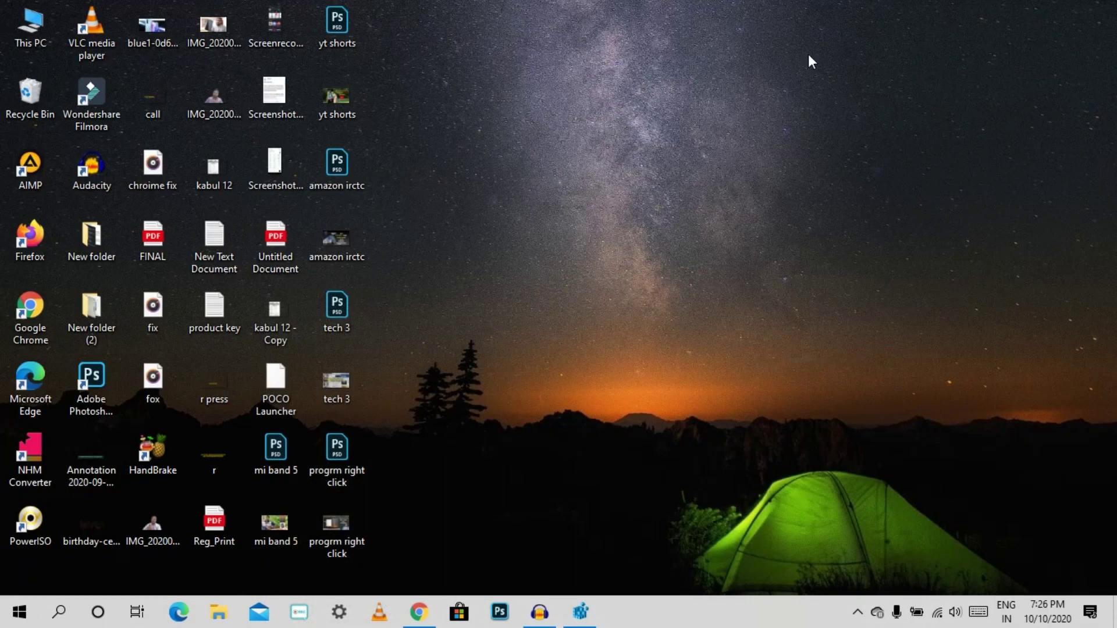
# - Test the new poweriso entry in the desktop context menu by launching PowerISO, continuing unregistered, and closing the program
pyautogui.rightClick(625, 80)
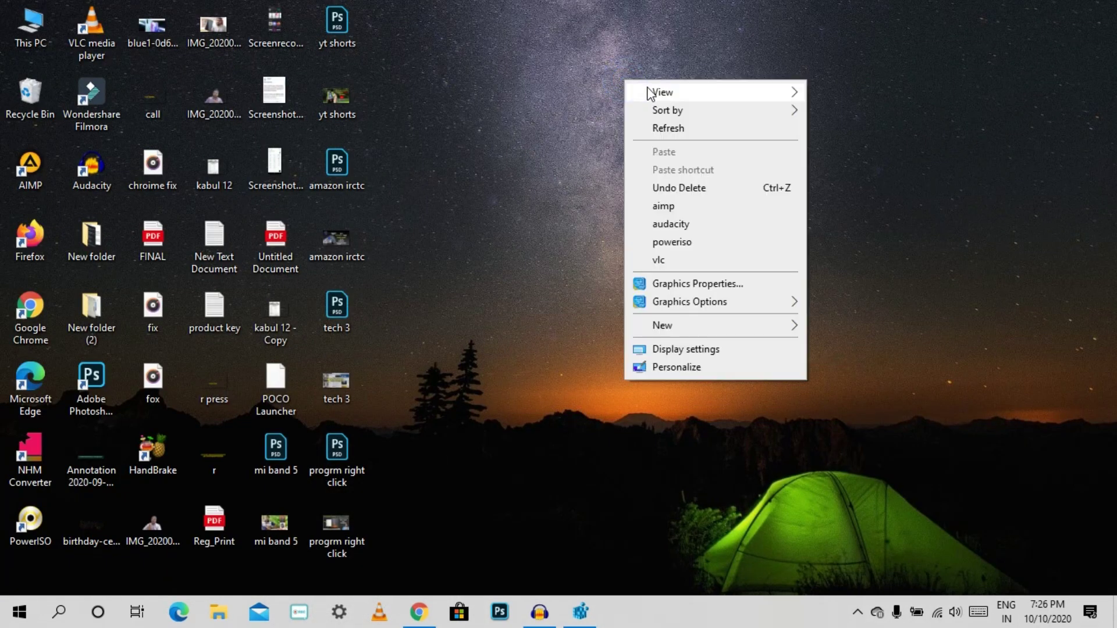
pyautogui.click(668, 244)
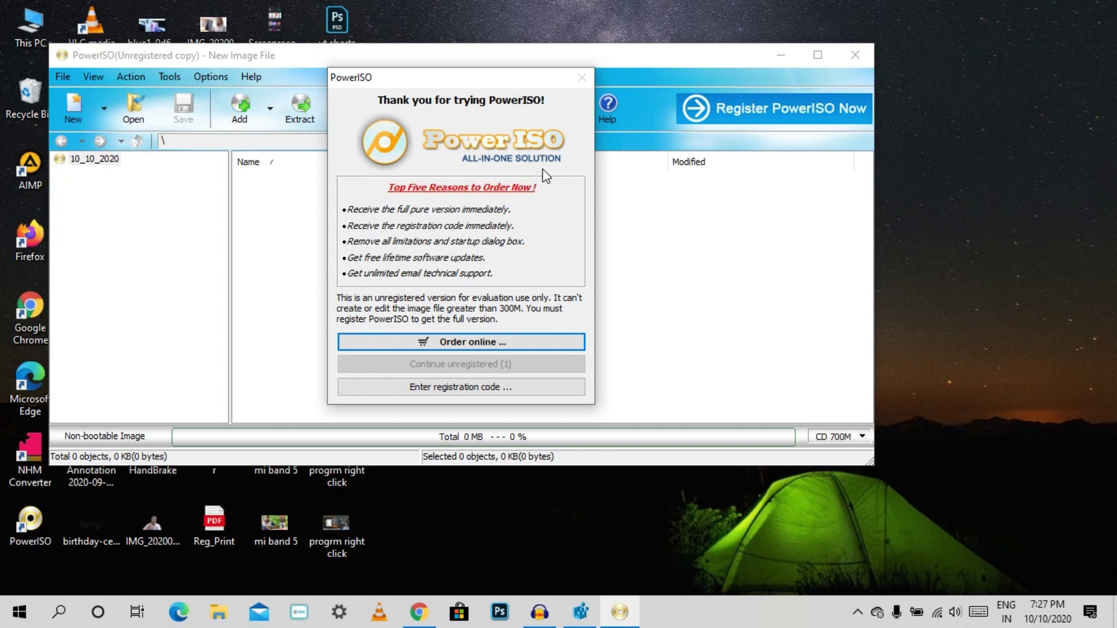
pyautogui.click(526, 361)
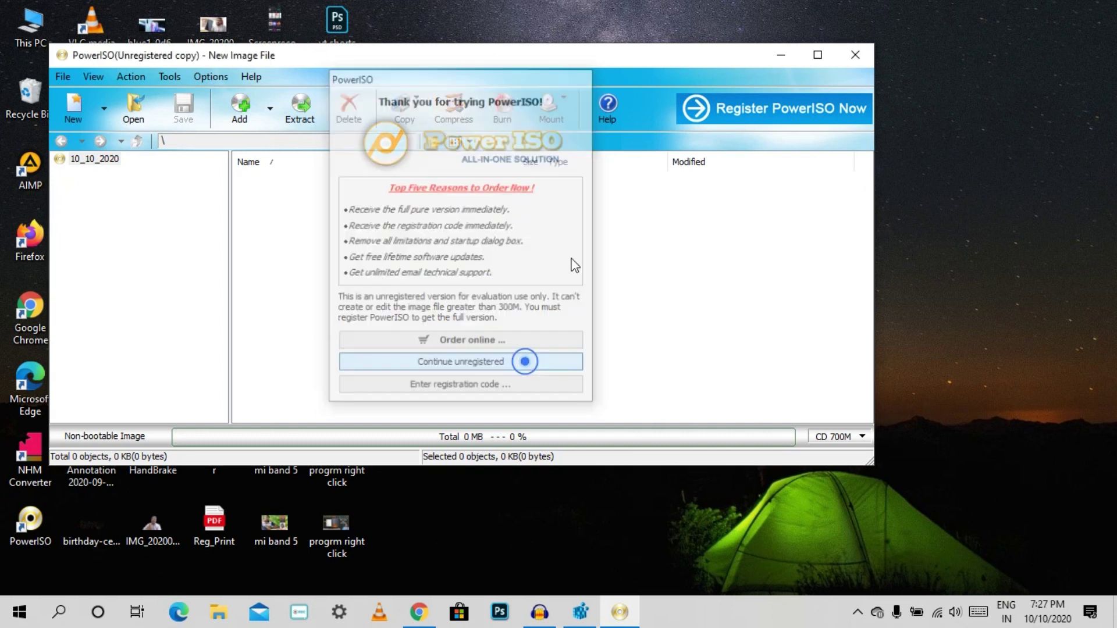
pyautogui.click(854, 55)
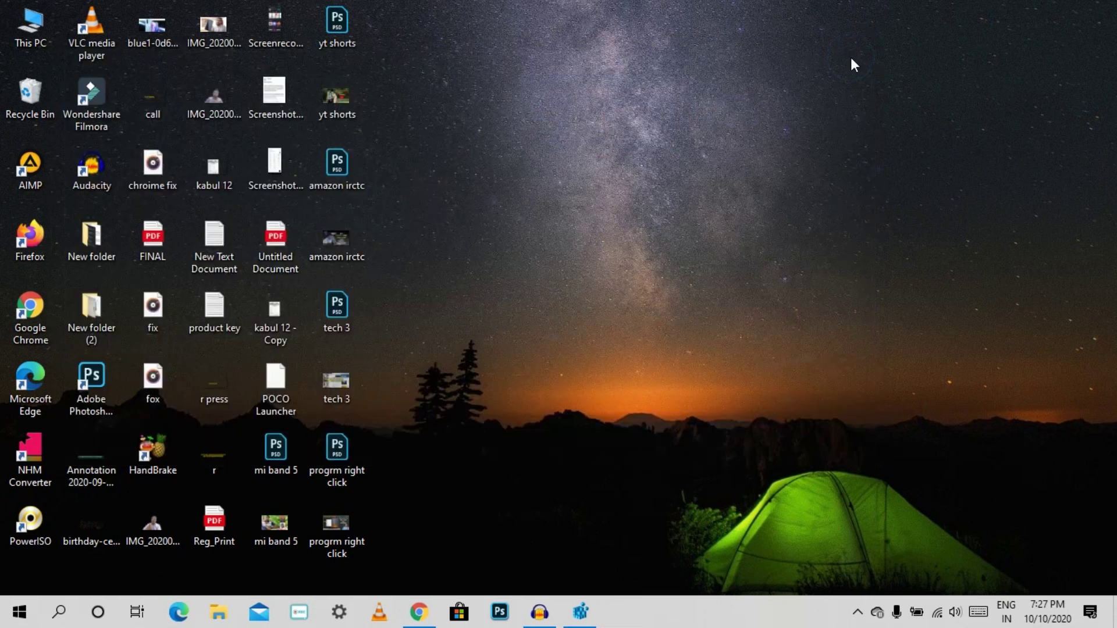
pyautogui.rightClick(850, 58)
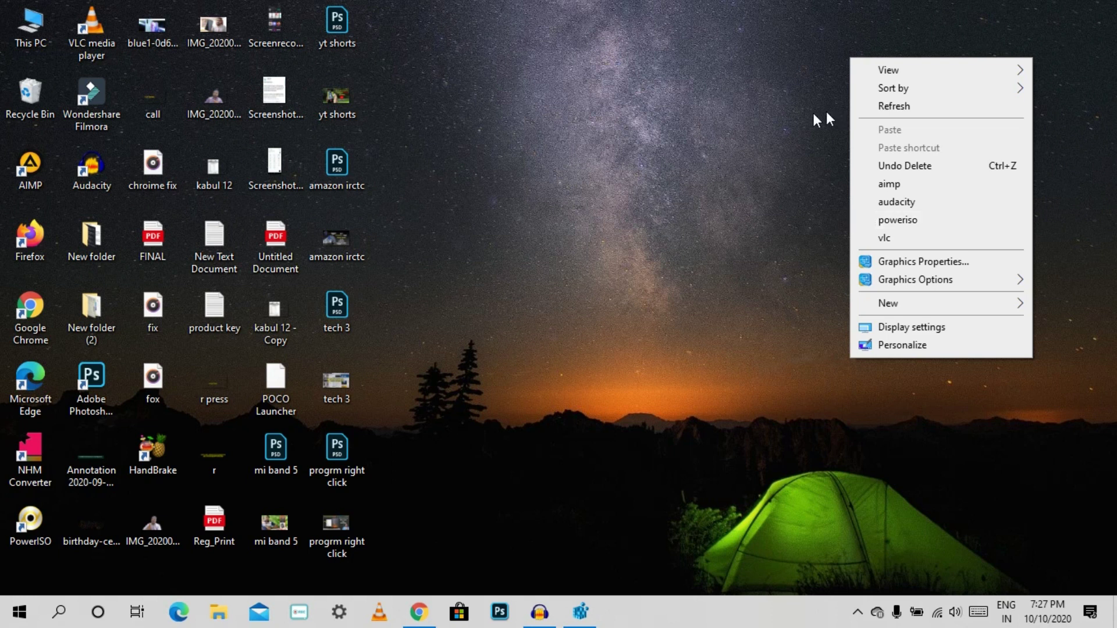
pyautogui.rightClick(741, 114)
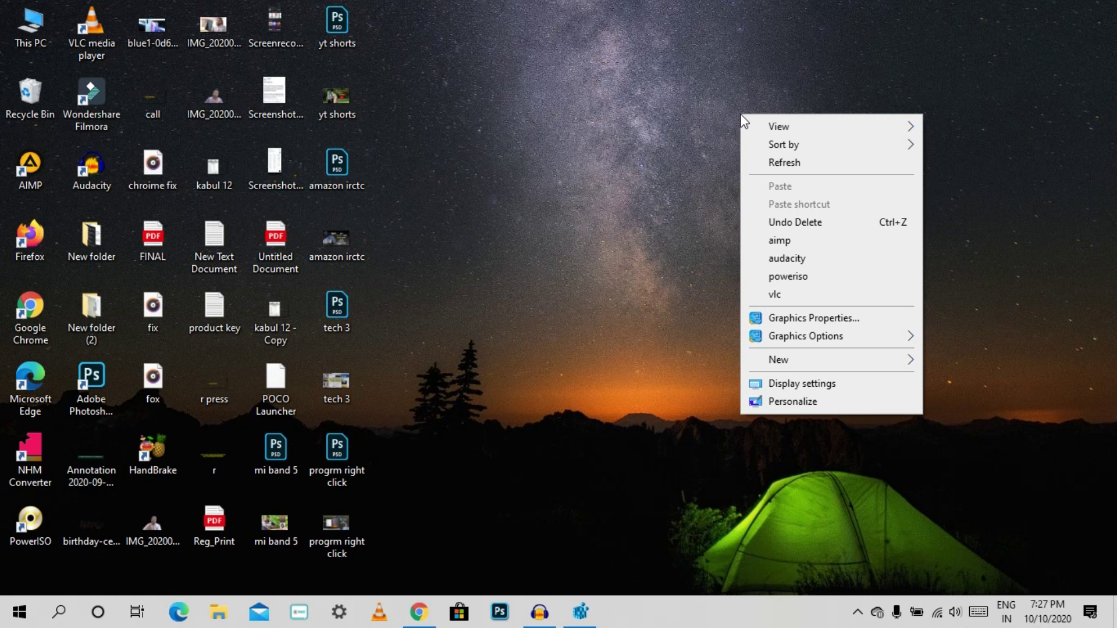
pyautogui.click(672, 107)
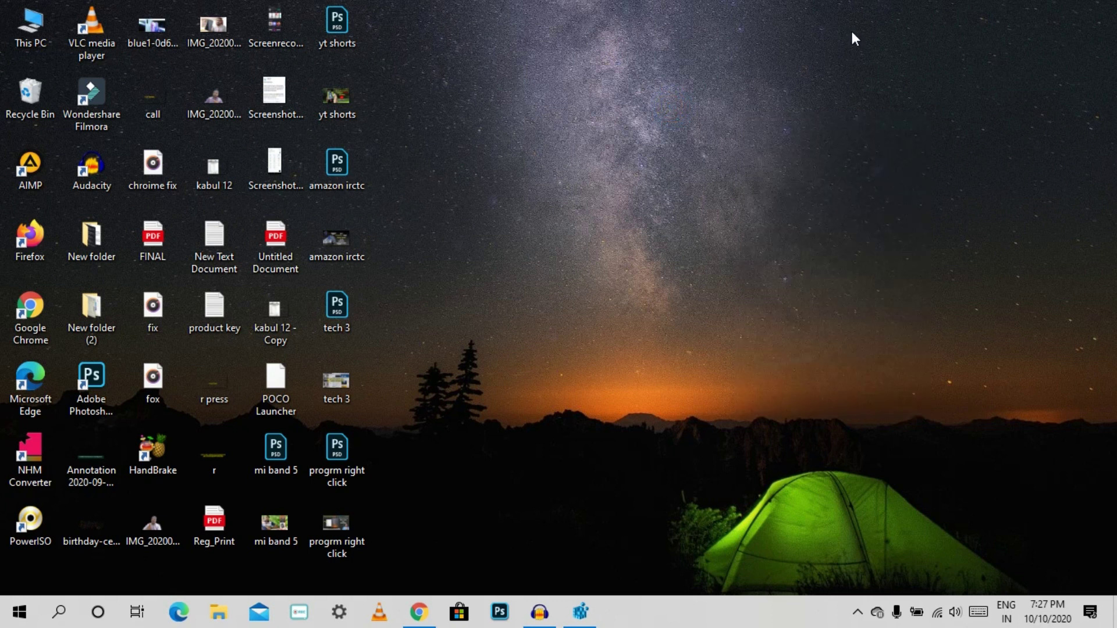